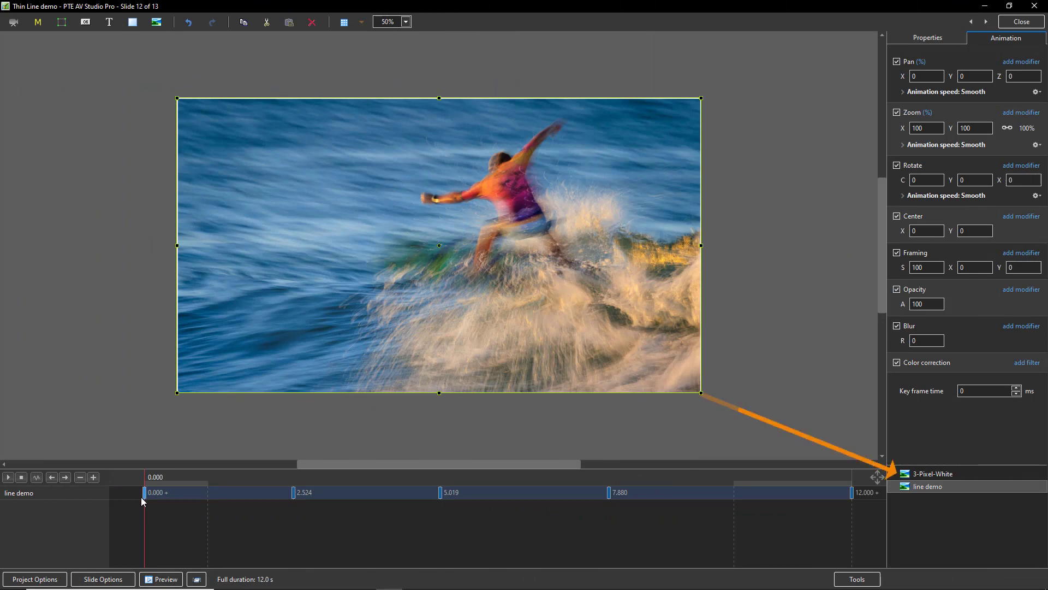
pyautogui.click(8, 477)
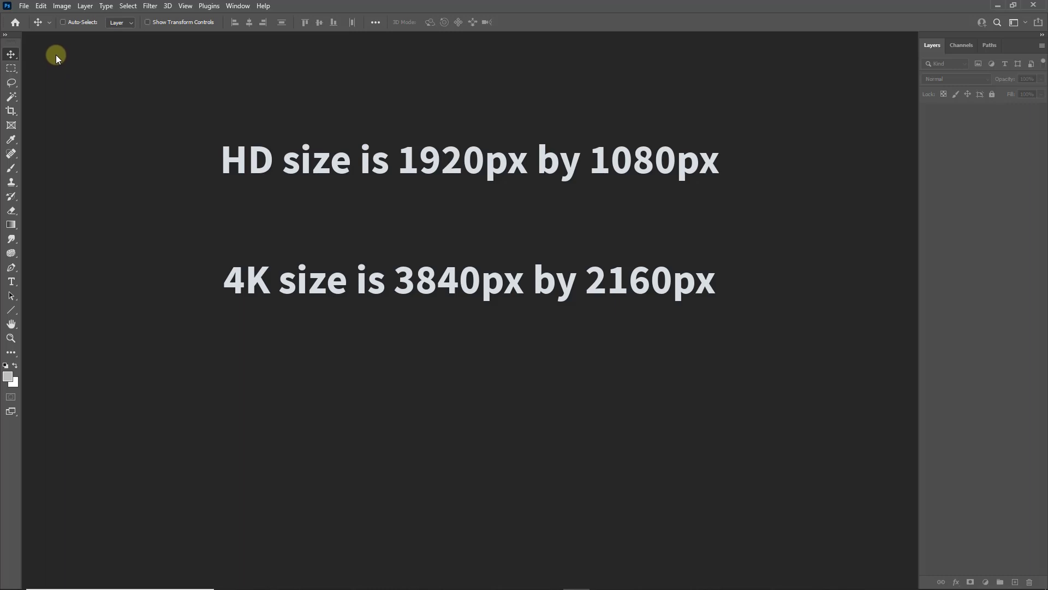
# - Create a new 1920 × 1080 px document at 72 ppi with black background contents
pyautogui.click(24, 7)
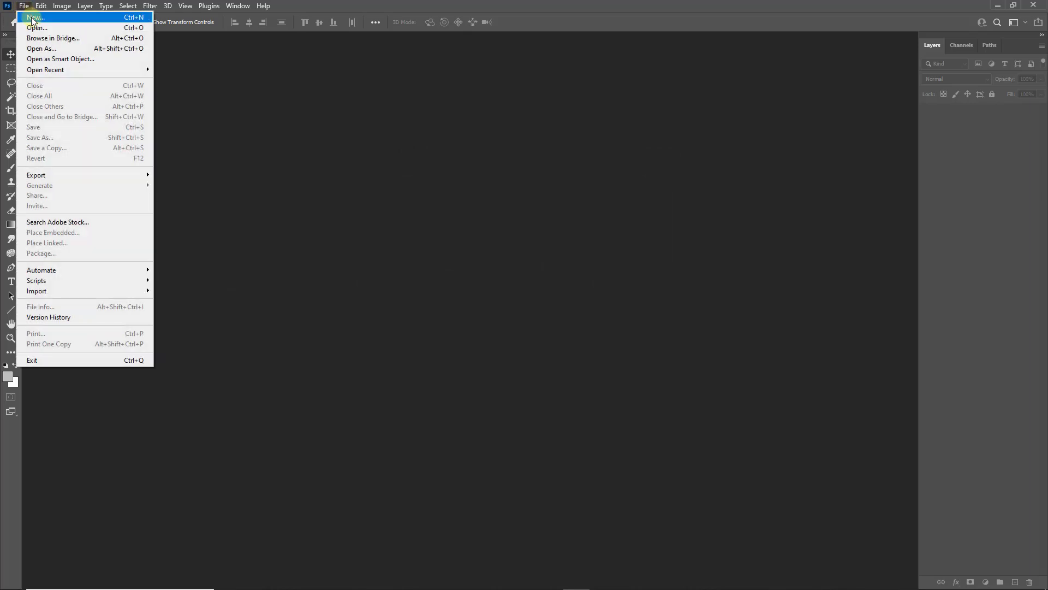
pyautogui.click(31, 17)
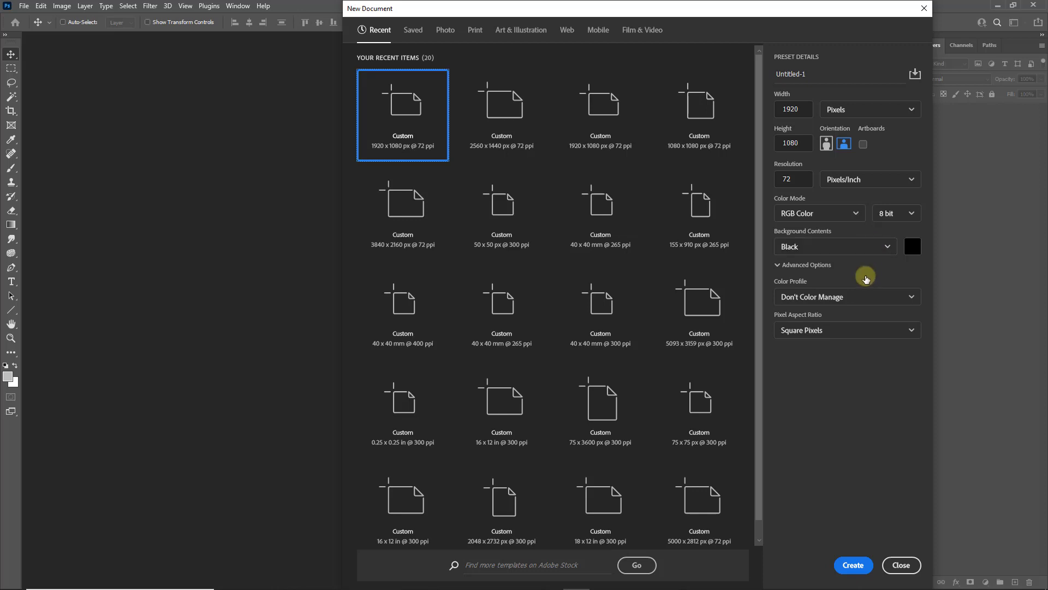
pyautogui.click(851, 567)
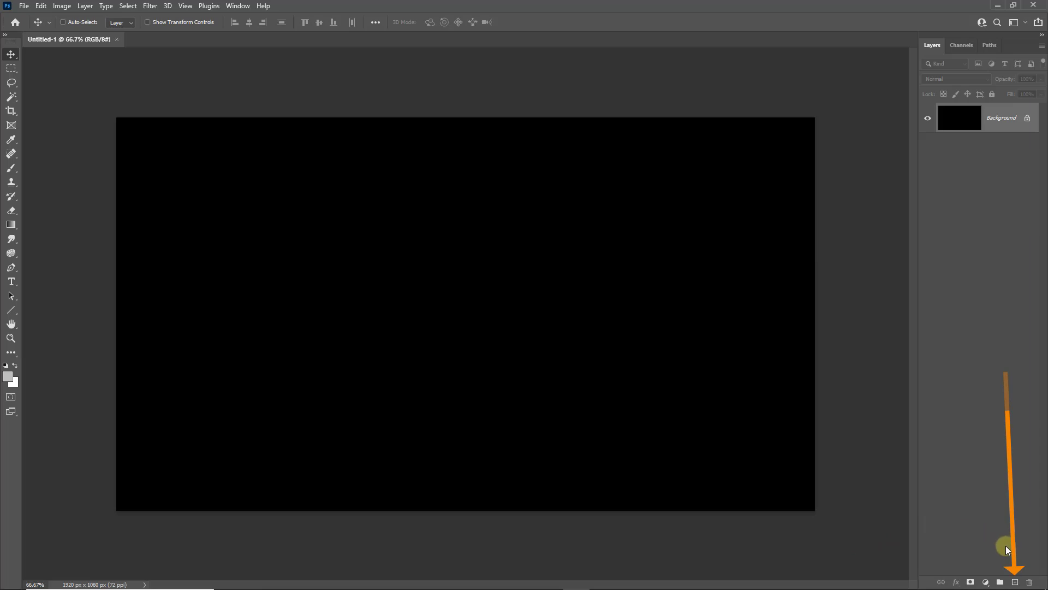
# - Add a new layer, select the whole canvas and stroke it with a 1 px inside border in colour fbfbfb
pyautogui.click(1014, 582)
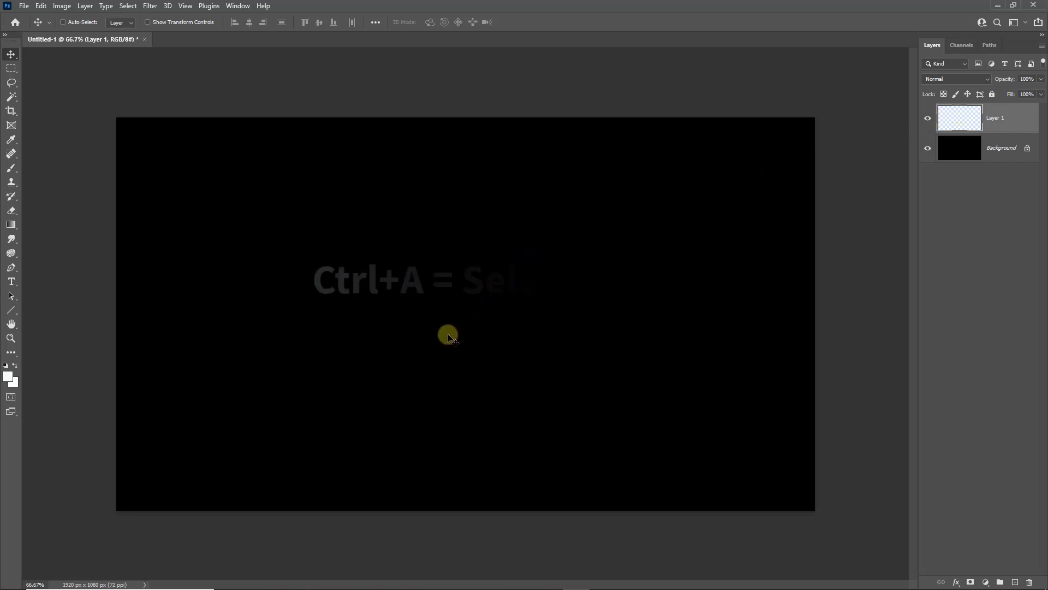
pyautogui.hotkey('ctrl', 'a')
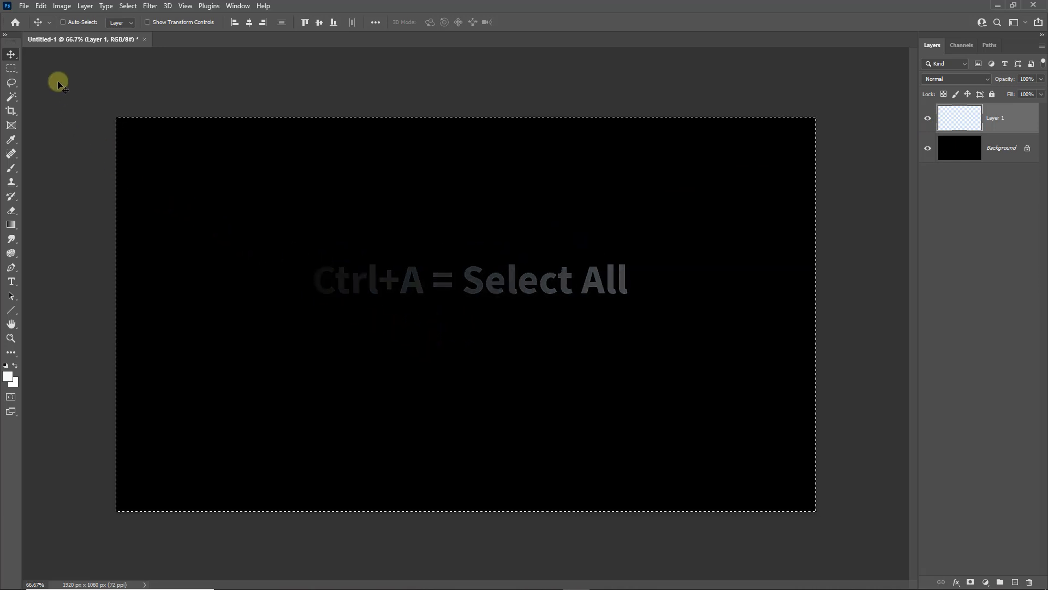
pyautogui.click(41, 8)
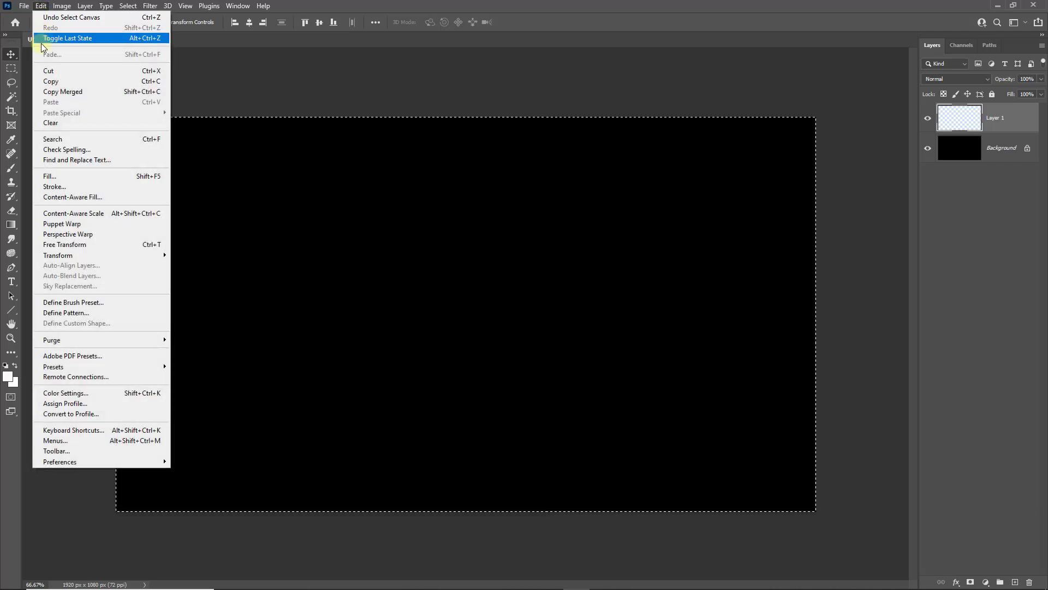
pyautogui.click(50, 186)
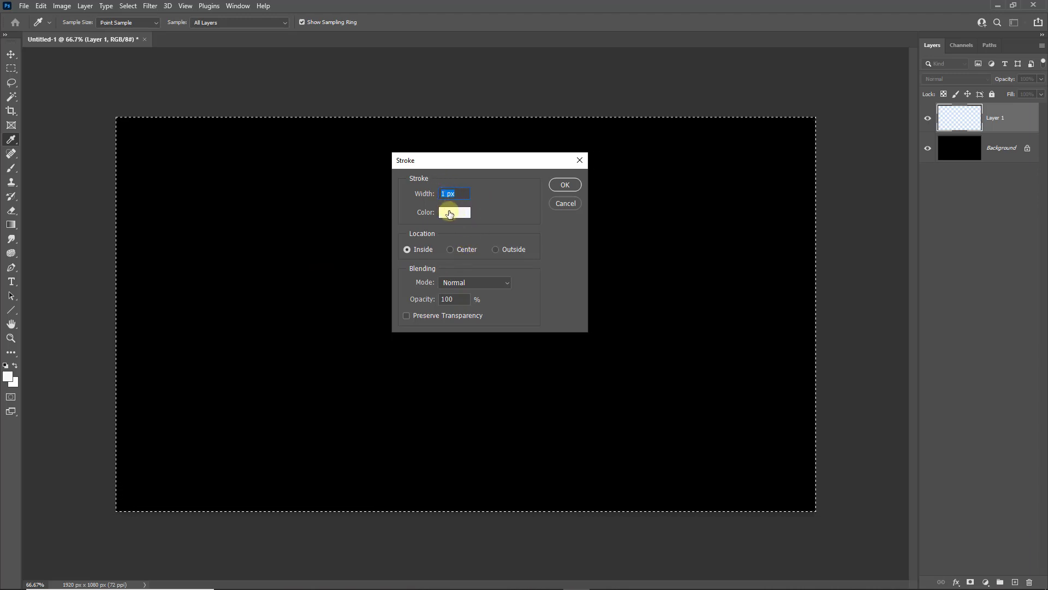
pyautogui.click(449, 213)
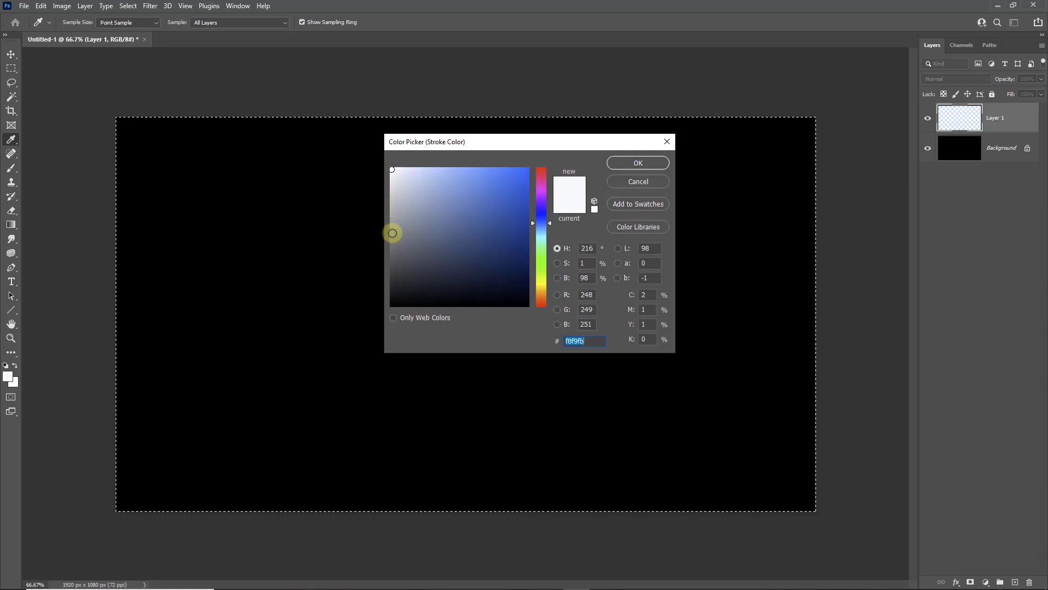
pyautogui.click(393, 232)
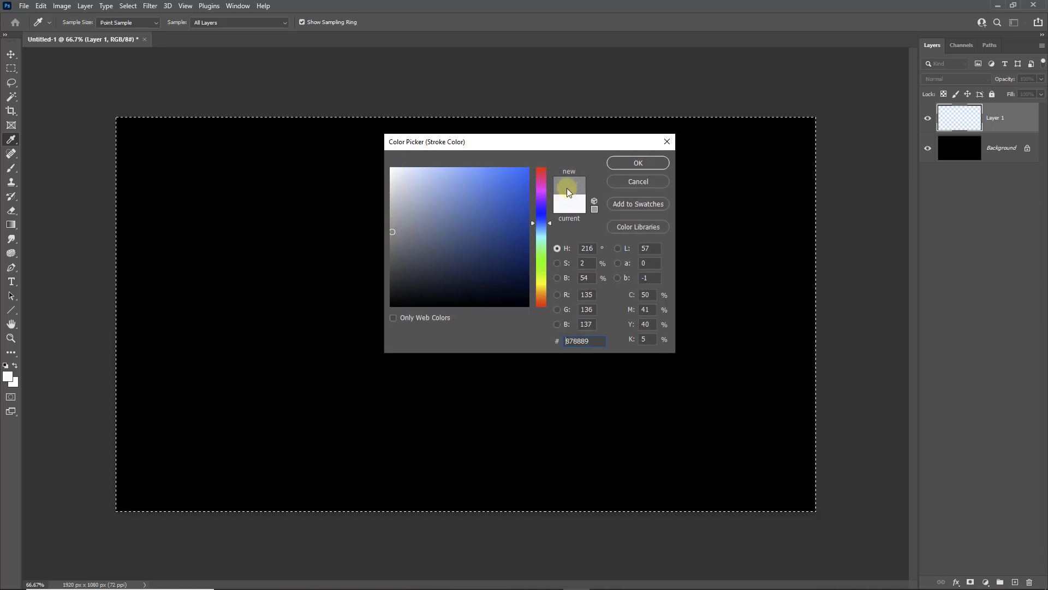
pyautogui.click(391, 169)
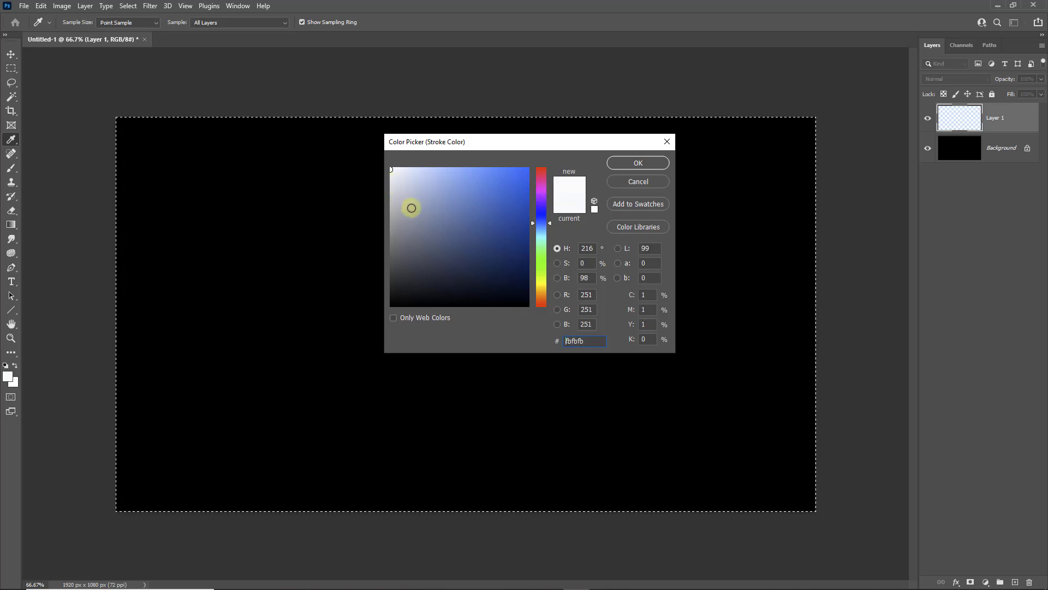
pyautogui.click(639, 163)
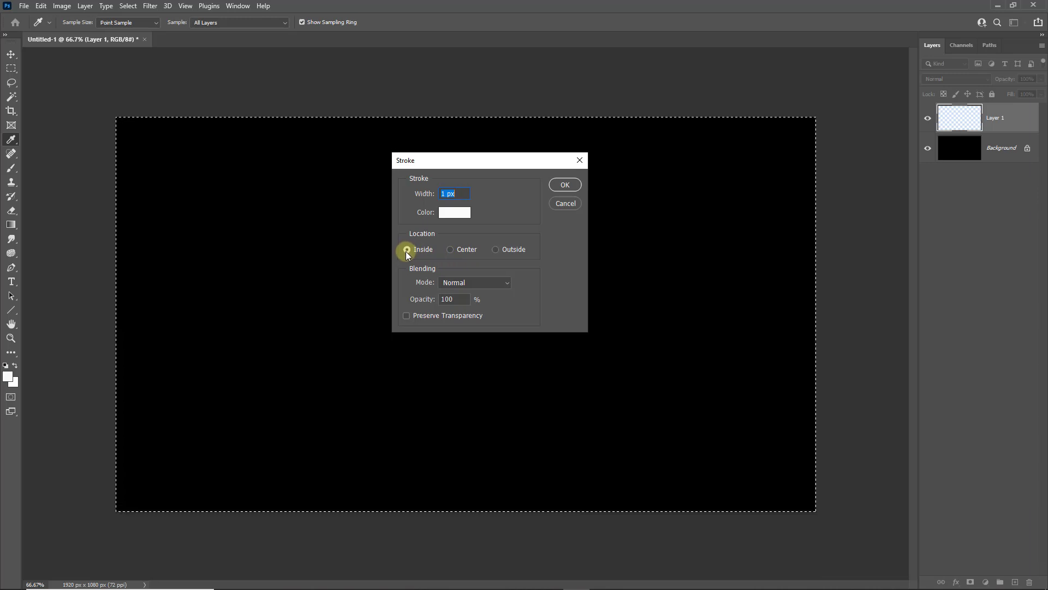
pyautogui.click(565, 185)
# - Switch to the Move tool, deselect, and hide the Background layer
pyautogui.press('v')
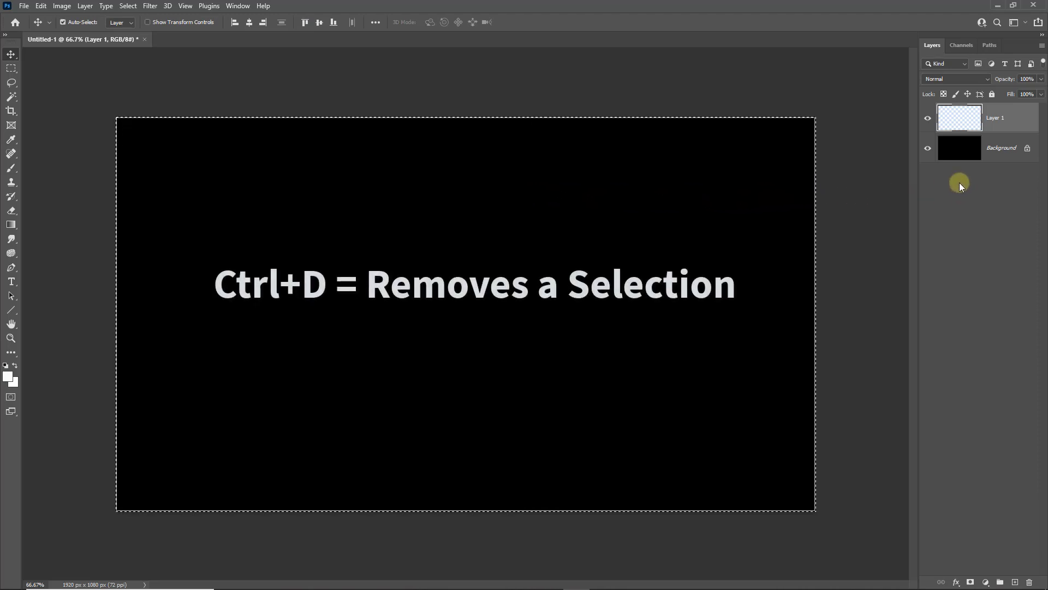
pyautogui.hotkey('ctrl', 'd')
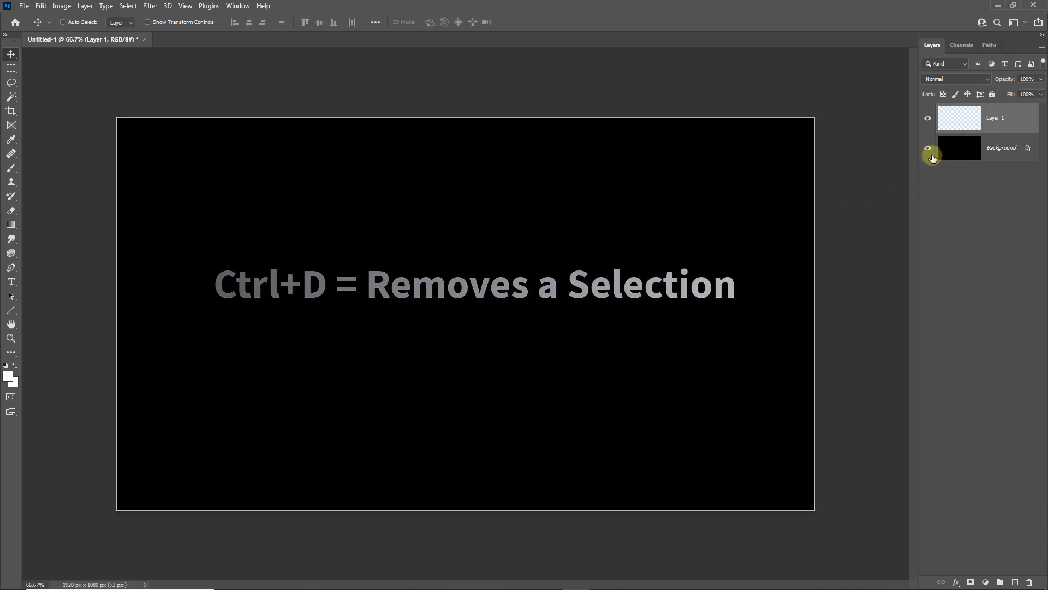
pyautogui.click(928, 150)
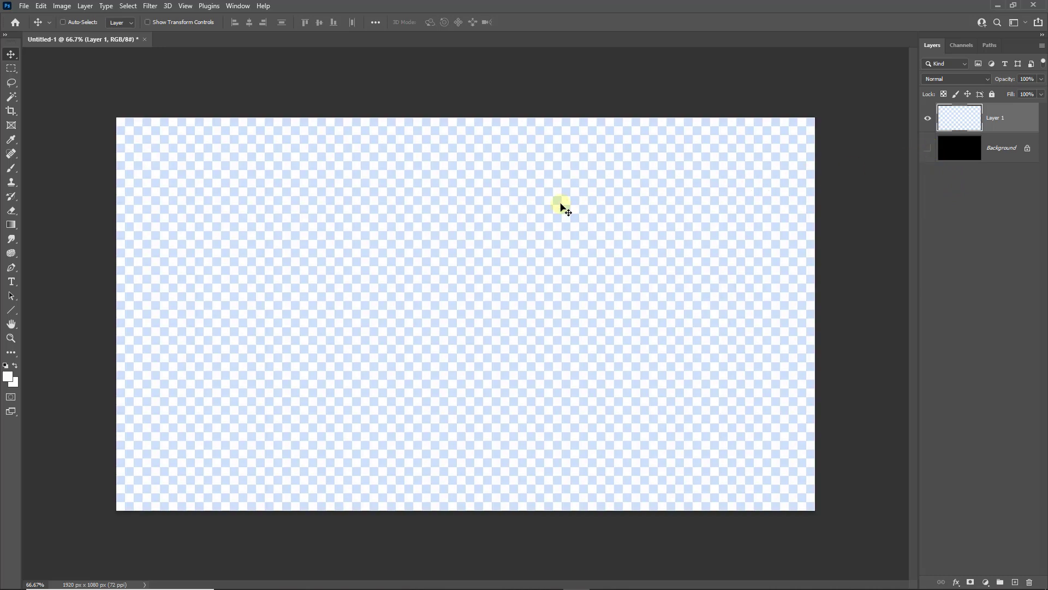
# - Save the document as a PNG in the Fine Line folder with medium file size
pyautogui.click(24, 6)
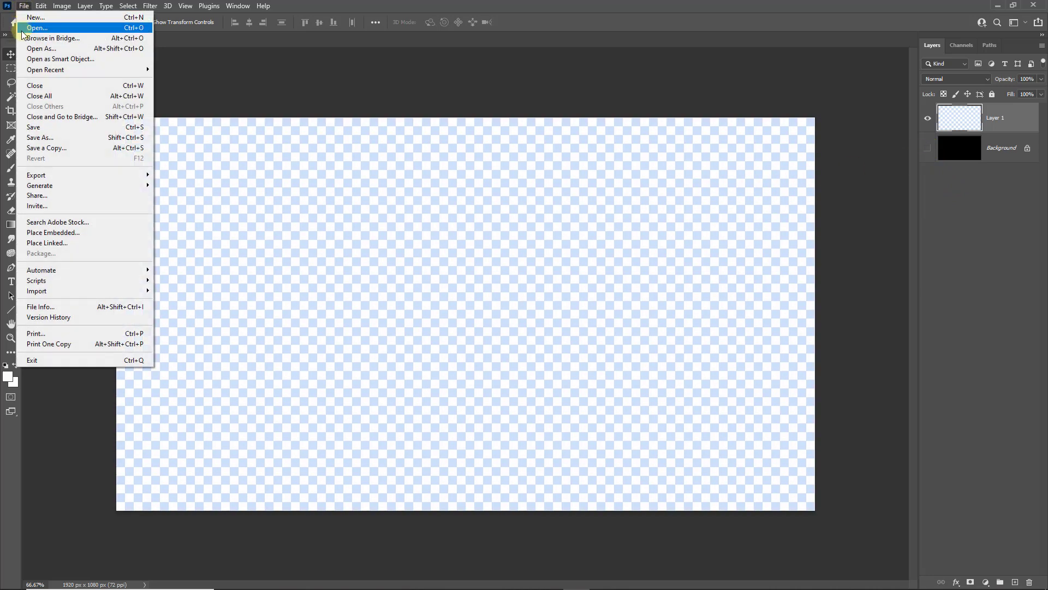
pyautogui.click(31, 141)
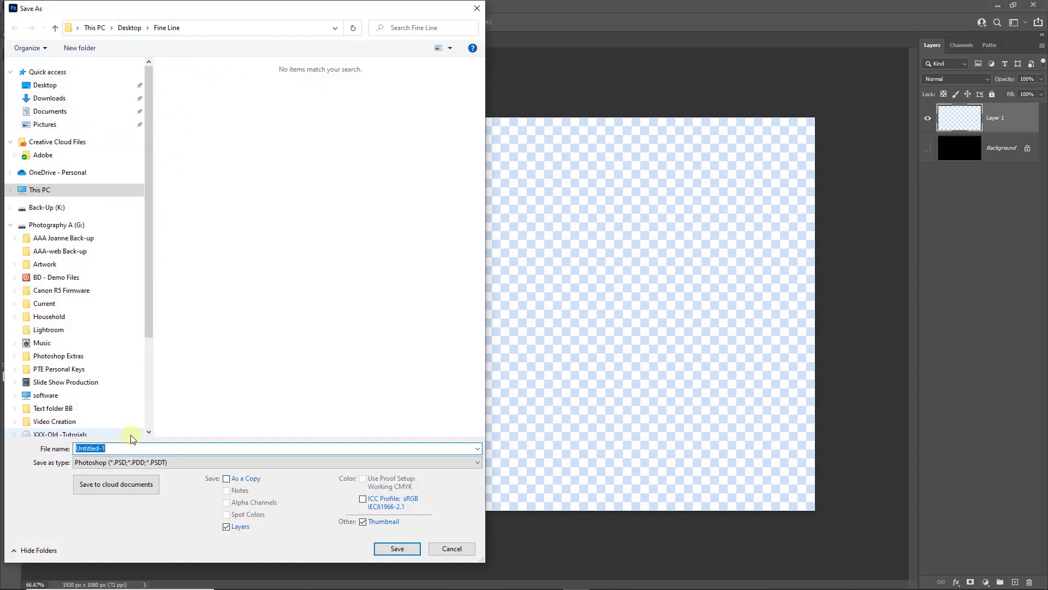
pyautogui.click(477, 463)
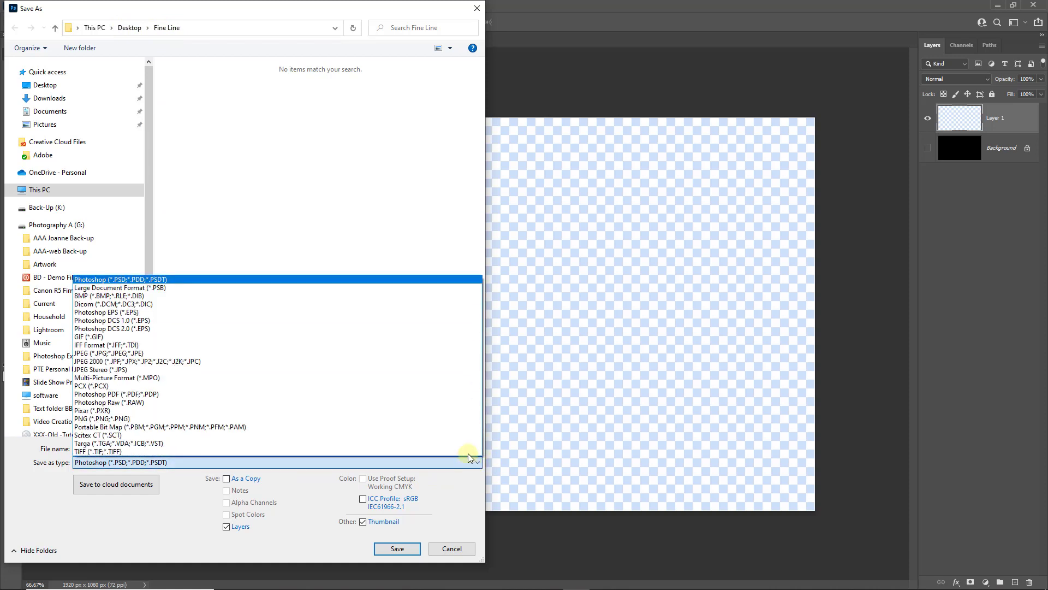
pyautogui.click(458, 419)
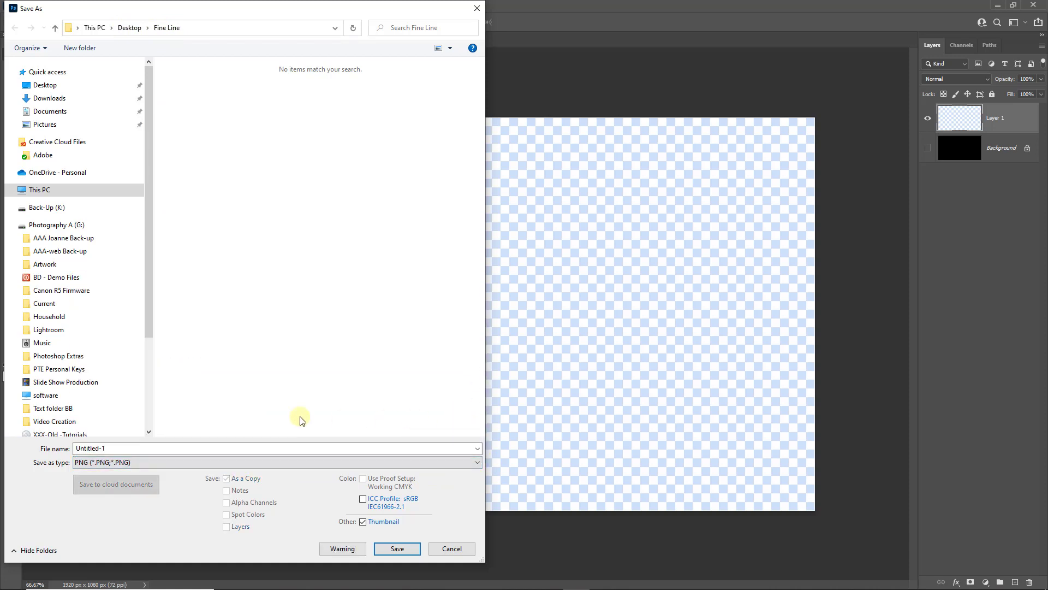
pyautogui.click(124, 446)
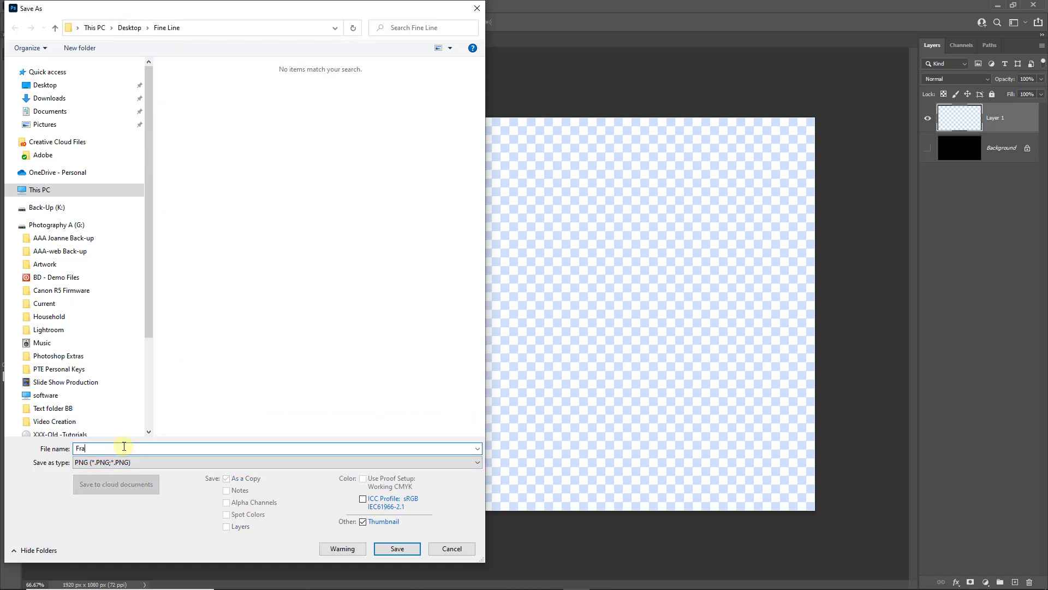
pyautogui.press('Return')
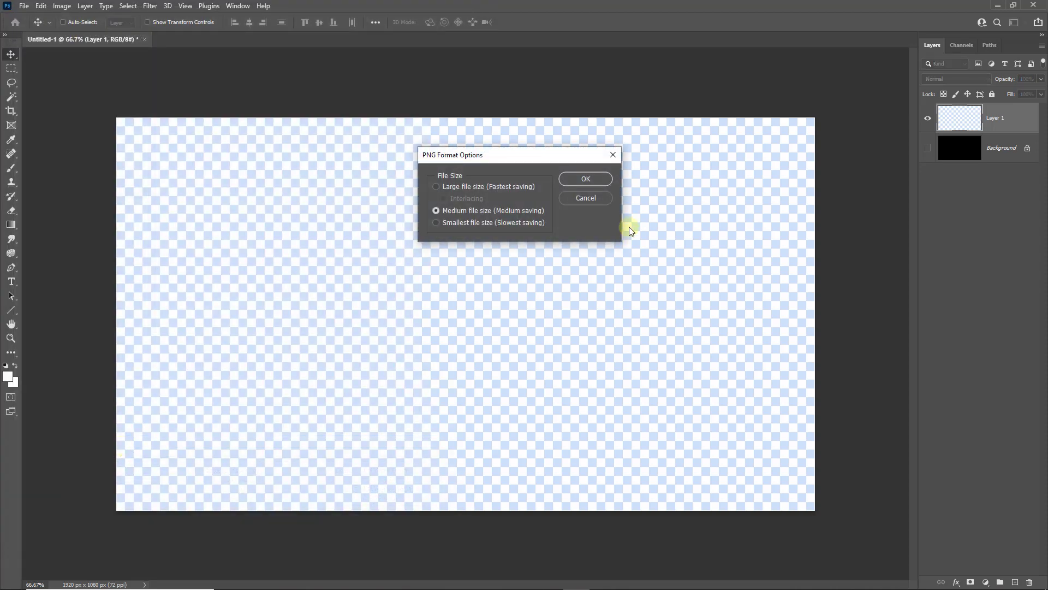
pyautogui.click(584, 178)
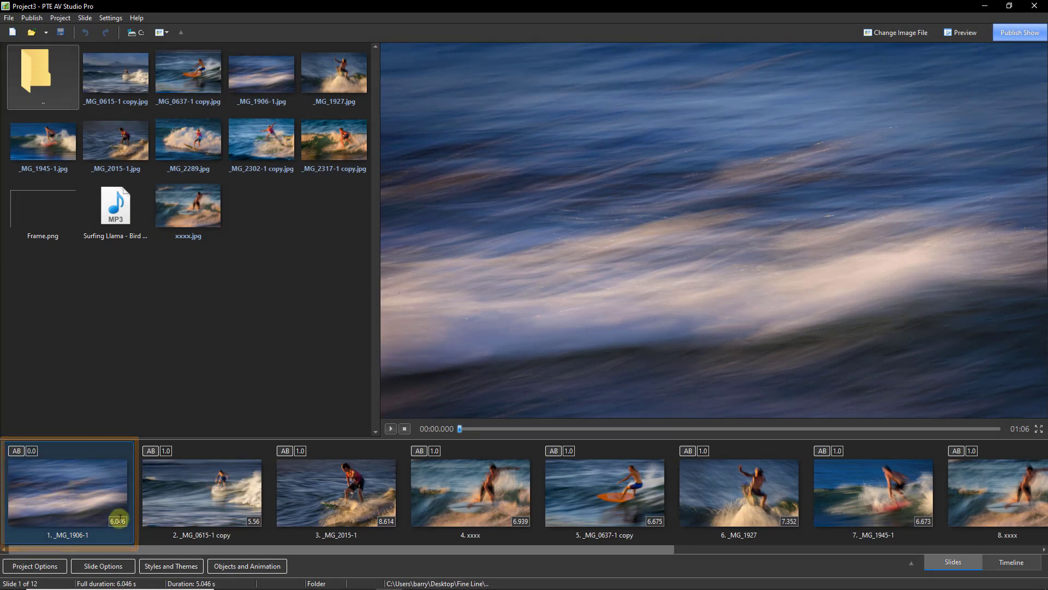
# - In PTE AV Studio, open Objects and Animation for slide 1 and add the Frame image as an object
pyautogui.click(245, 568)
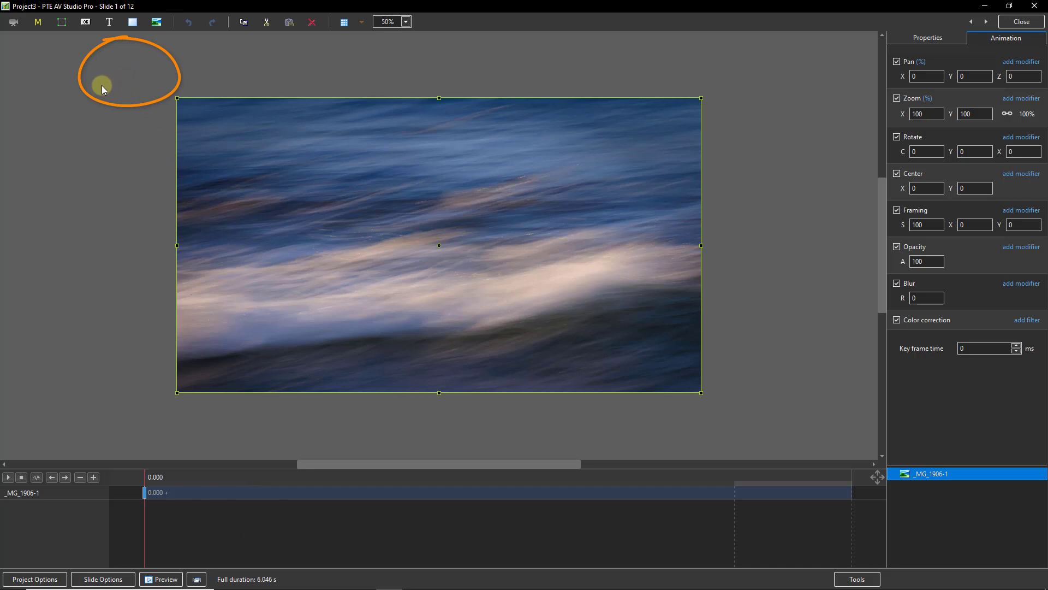
pyautogui.click(126, 74)
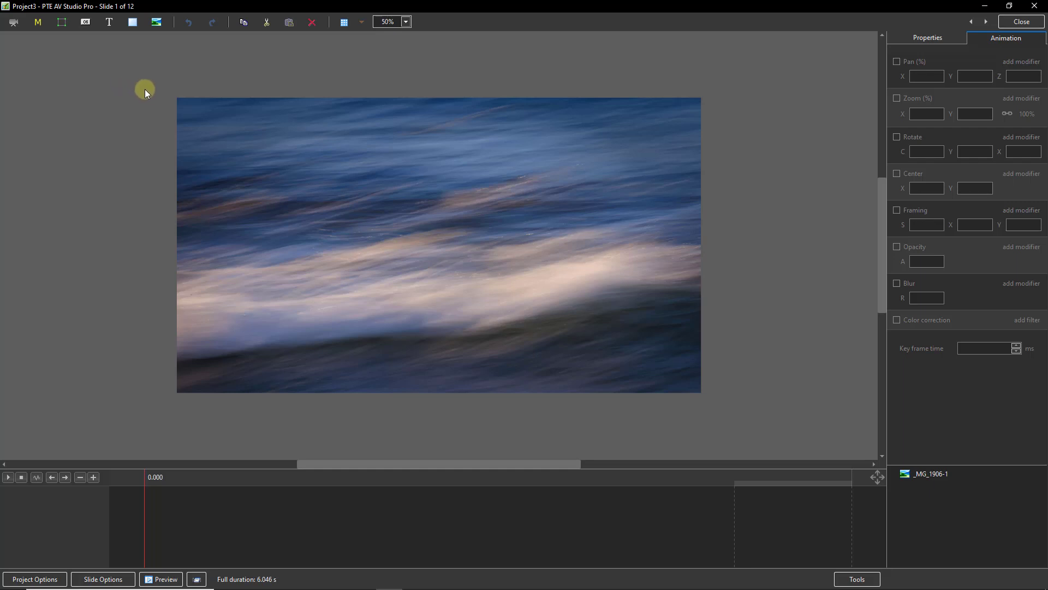
pyautogui.click(156, 25)
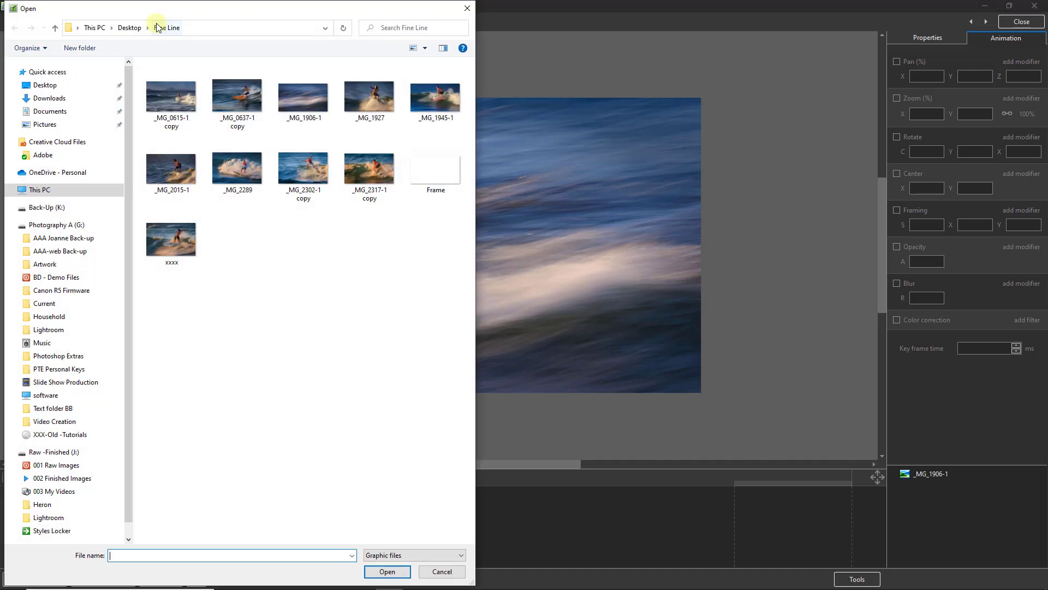
pyautogui.doubleClick(430, 166)
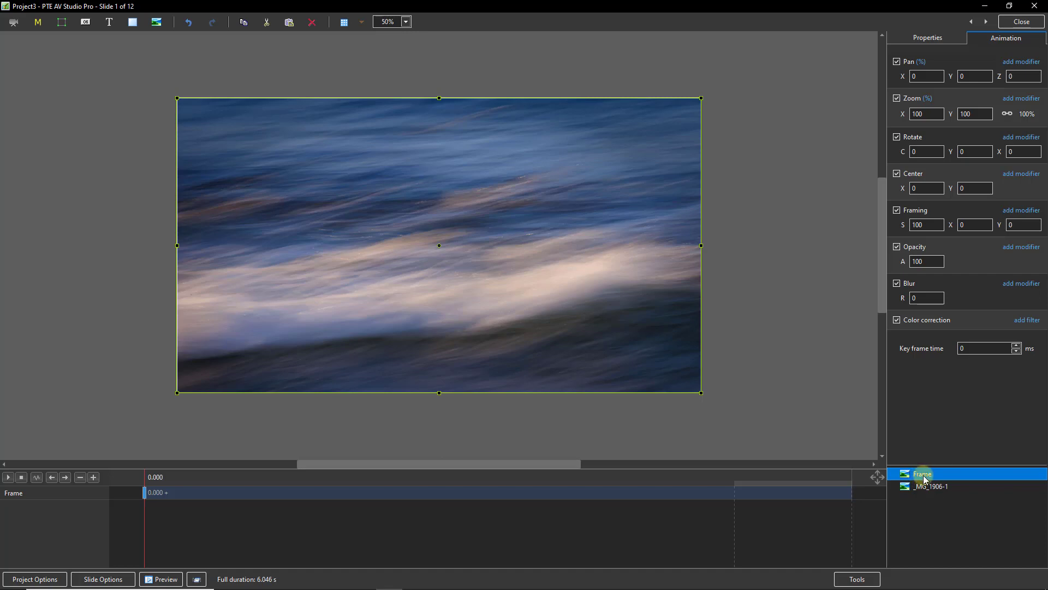
# - Copy the Frame object and paste it onto slide 2
pyautogui.hotkey('ctrl', 'c')
pyautogui.click(986, 23)
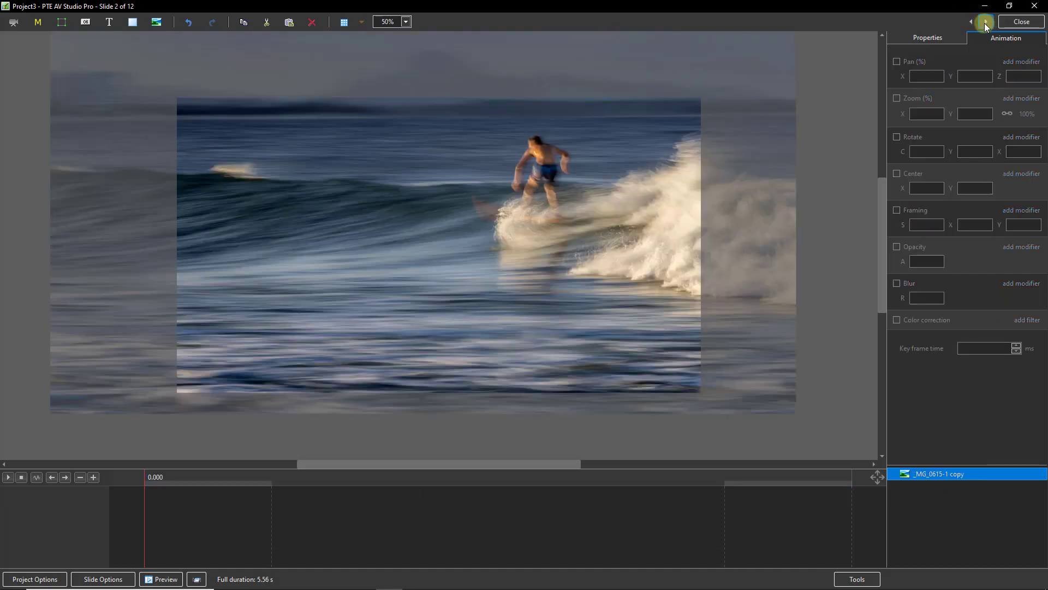
pyautogui.click(841, 103)
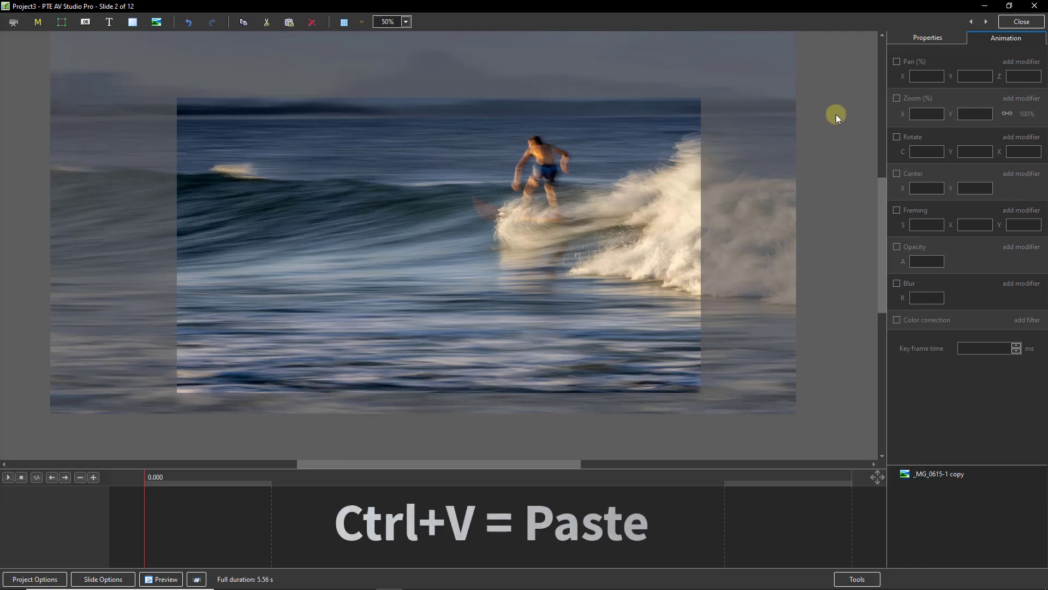
pyautogui.hotkey('ctrl', 'v')
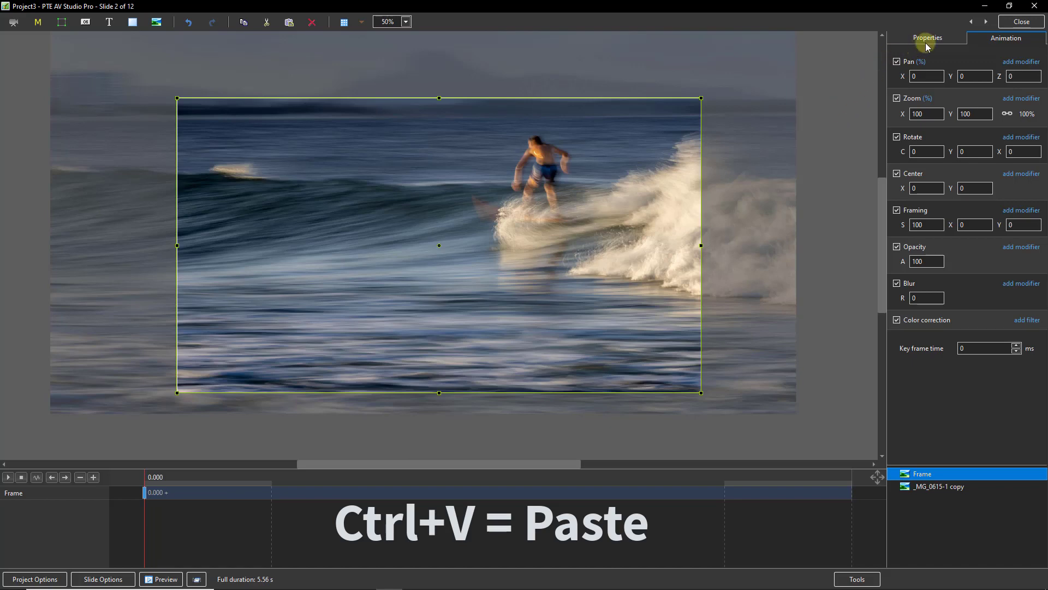
# - Move to slide 3 and paste the Frame object onto it
pyautogui.click(986, 23)
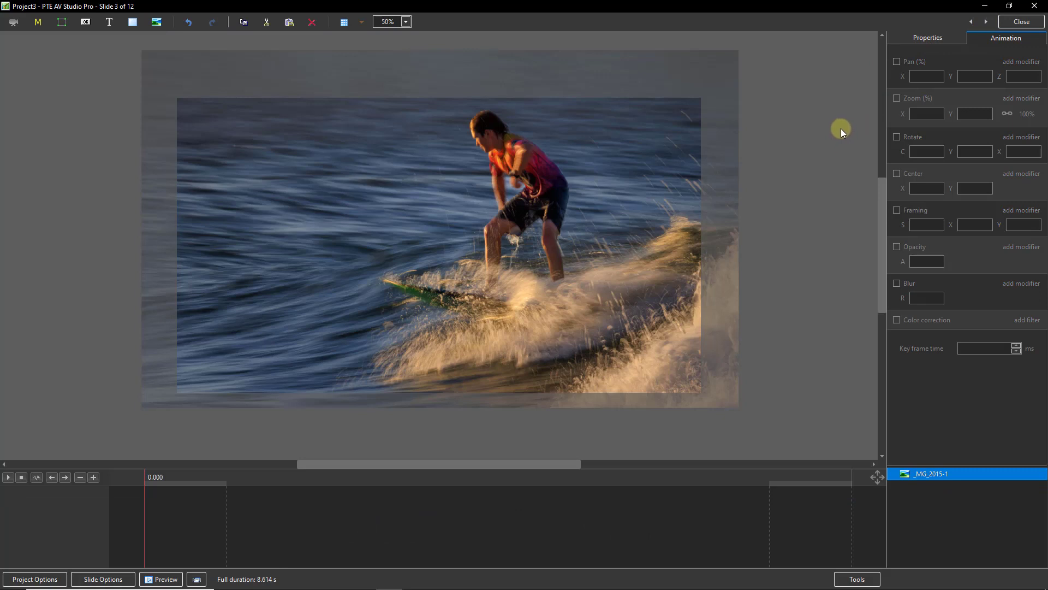
pyautogui.click(839, 130)
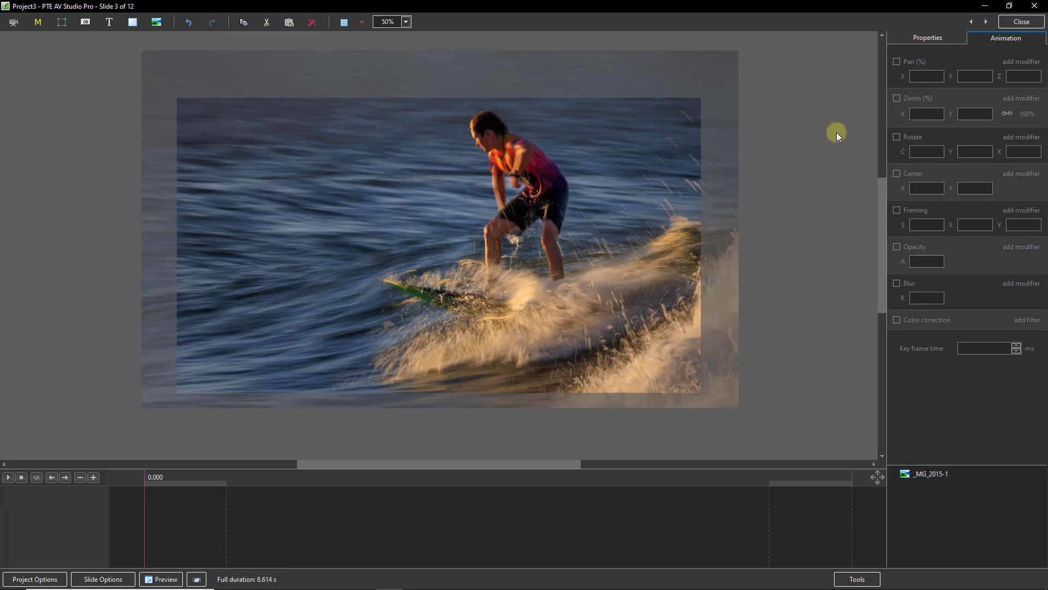
pyautogui.hotkey('ctrl', 'v')
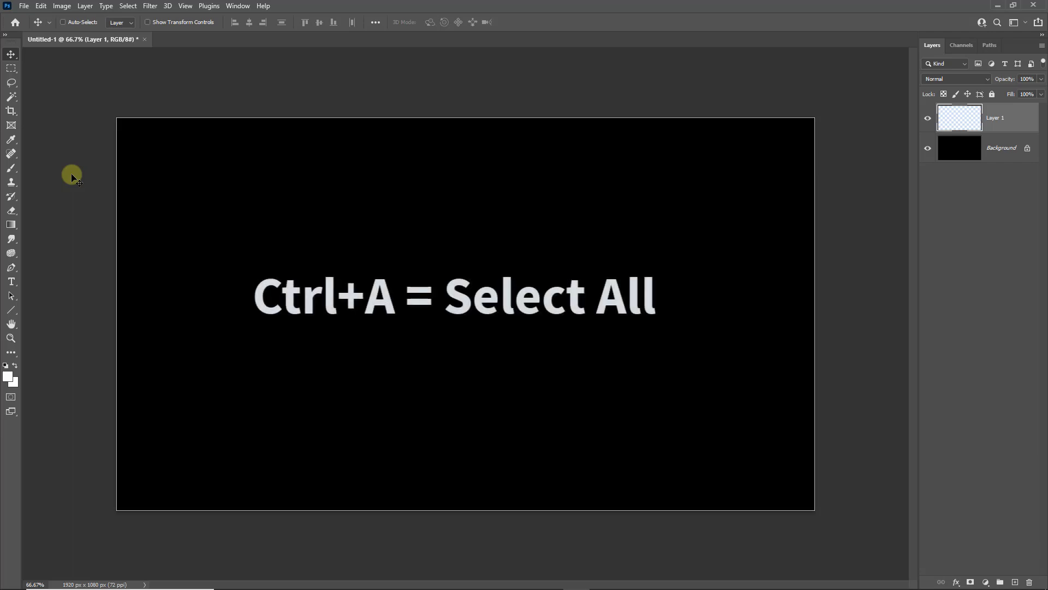
# - In Photoshop, select the whole canvas and stroke it with a 3 px inside border in grey 848484
pyautogui.hotkey('ctrl', 'a')
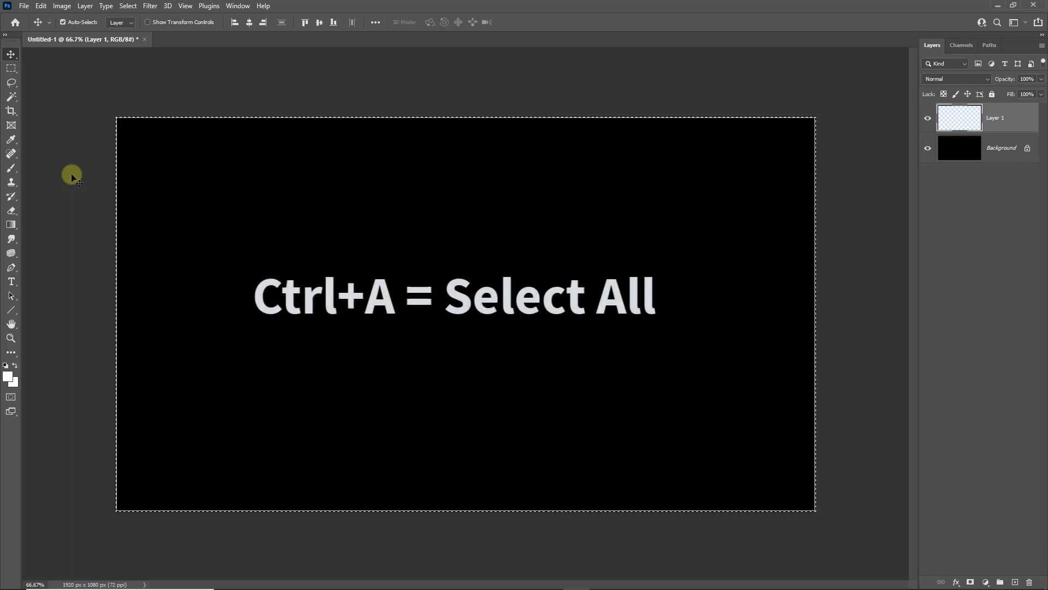
pyautogui.click(41, 7)
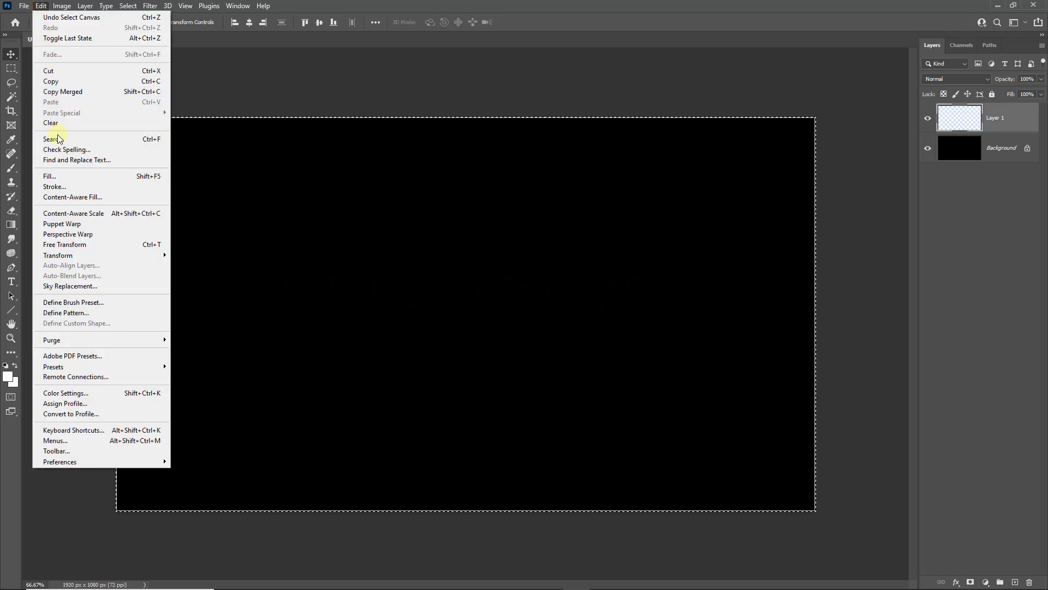
pyautogui.click(53, 187)
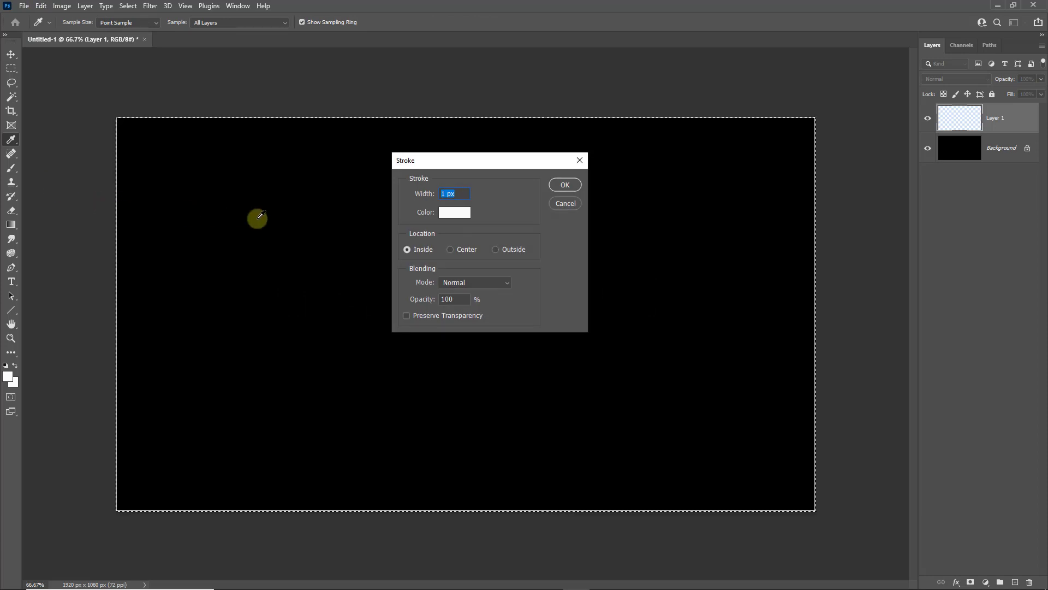
pyautogui.doubleClick(443, 195)
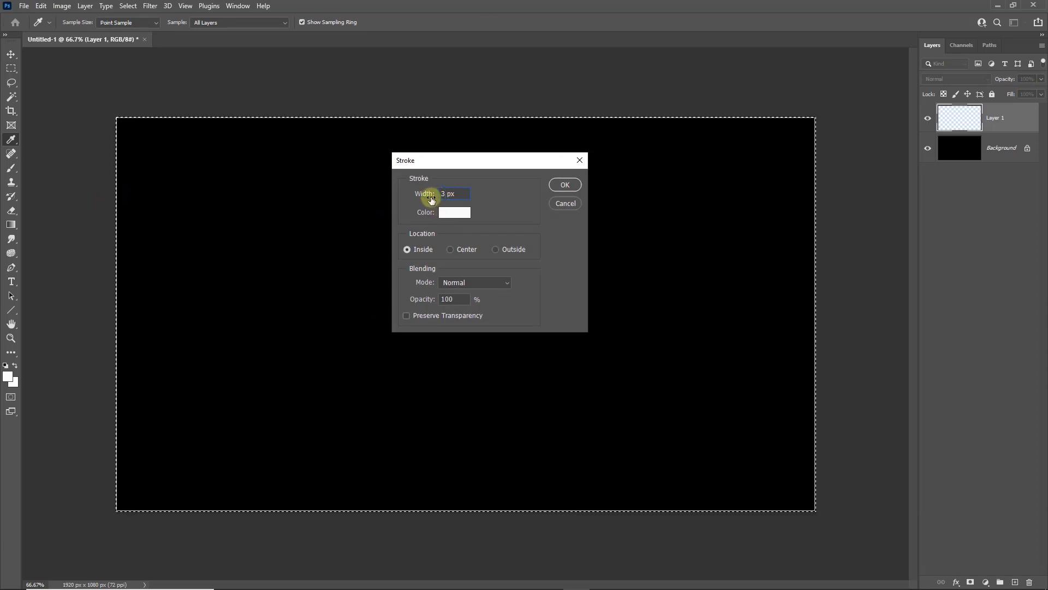
pyautogui.click(454, 213)
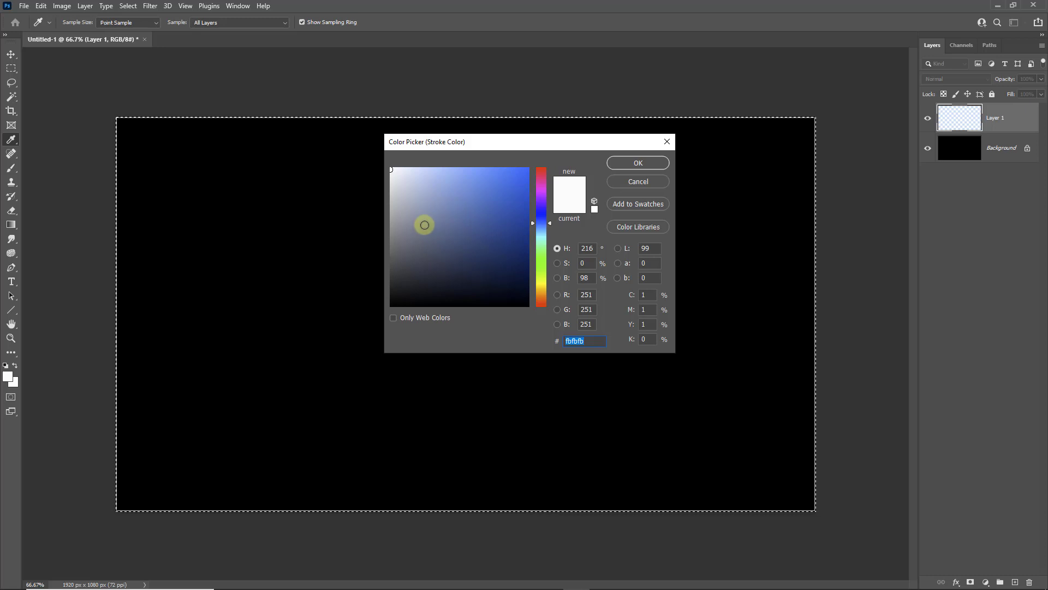
pyautogui.click(391, 234)
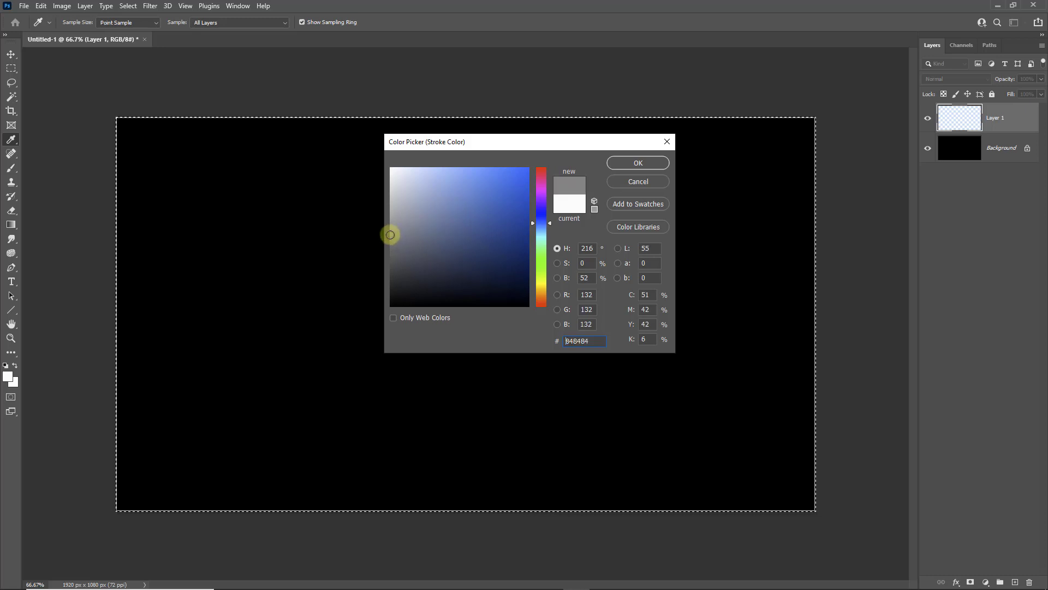
pyautogui.click(637, 164)
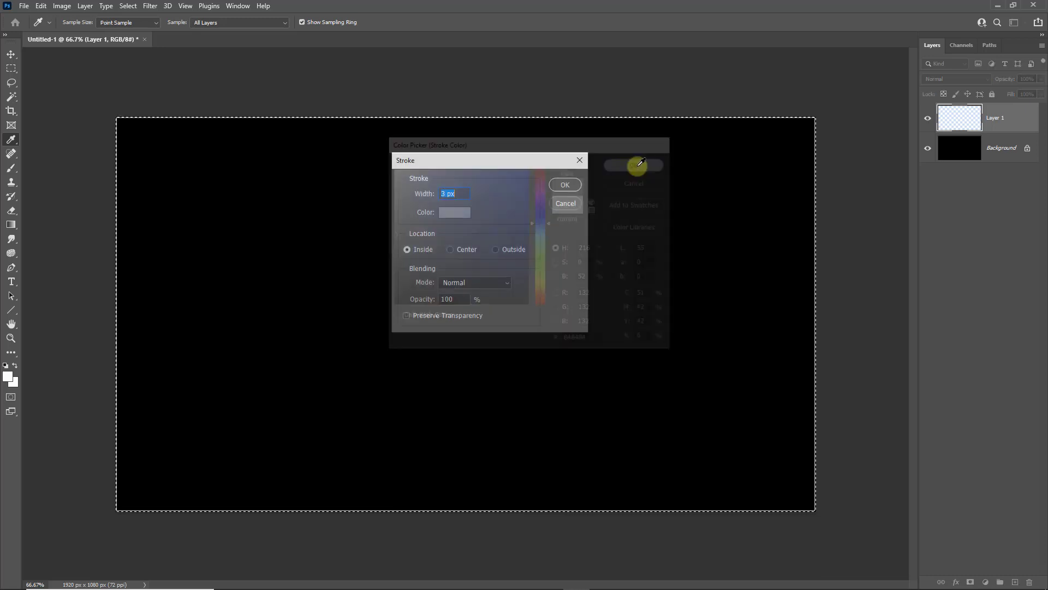
pyautogui.click(563, 185)
pyautogui.press('v')
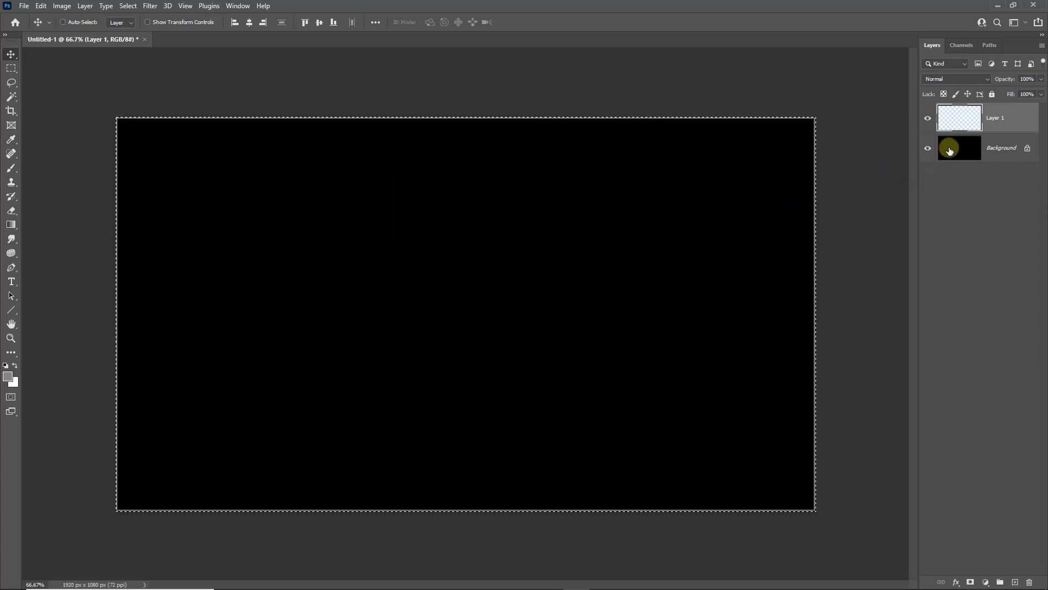